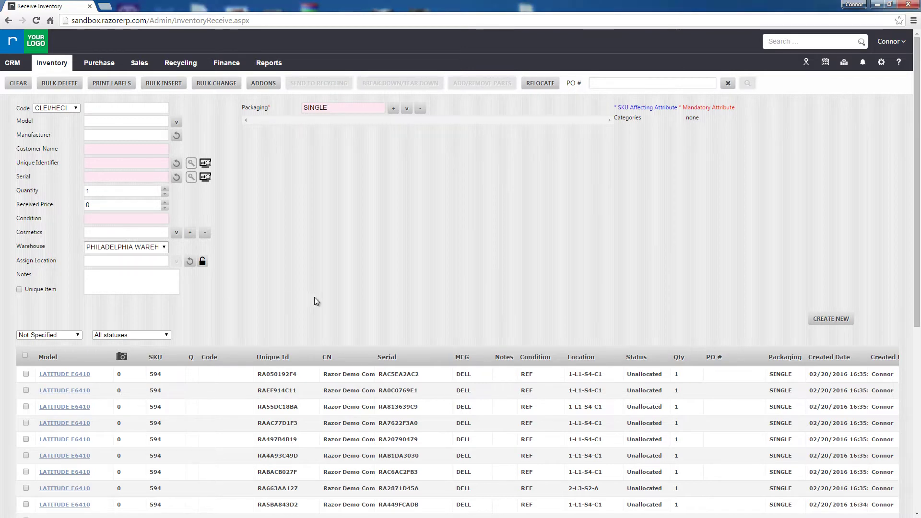
{"action": "scroll", "coordinate": [54, 428], "scroll_direction": "down", "scroll_amount": 2}
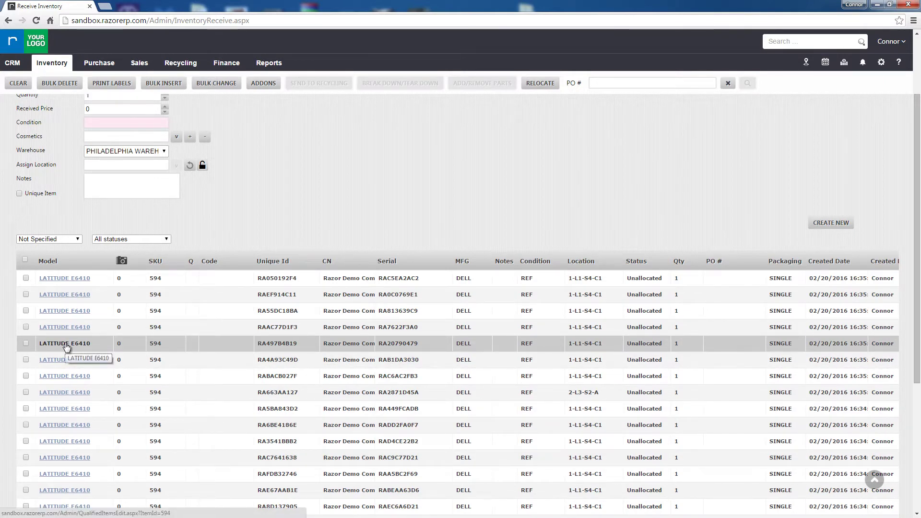
{"action": "scroll", "coordinate": [66, 347], "scroll_direction": "down", "scroll_amount": 5}
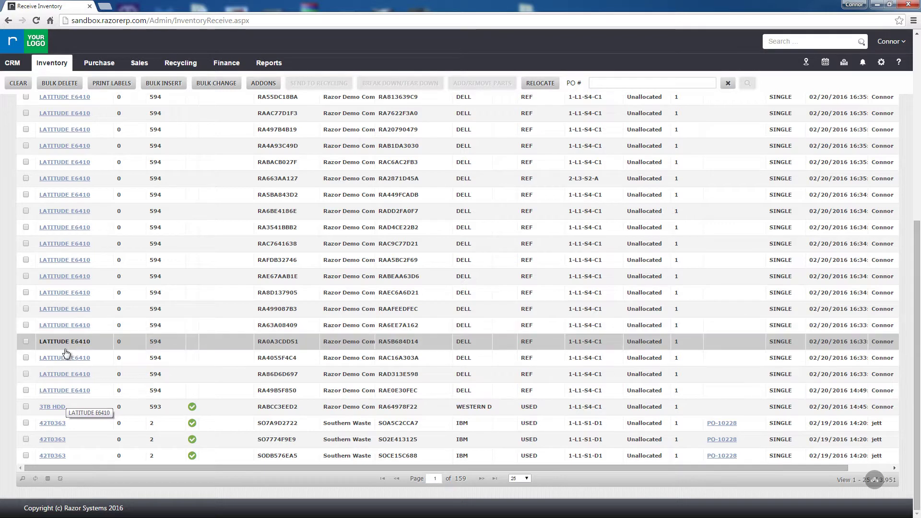
{"action": "scroll", "coordinate": [68, 353], "scroll_direction": "up", "scroll_amount": 1}
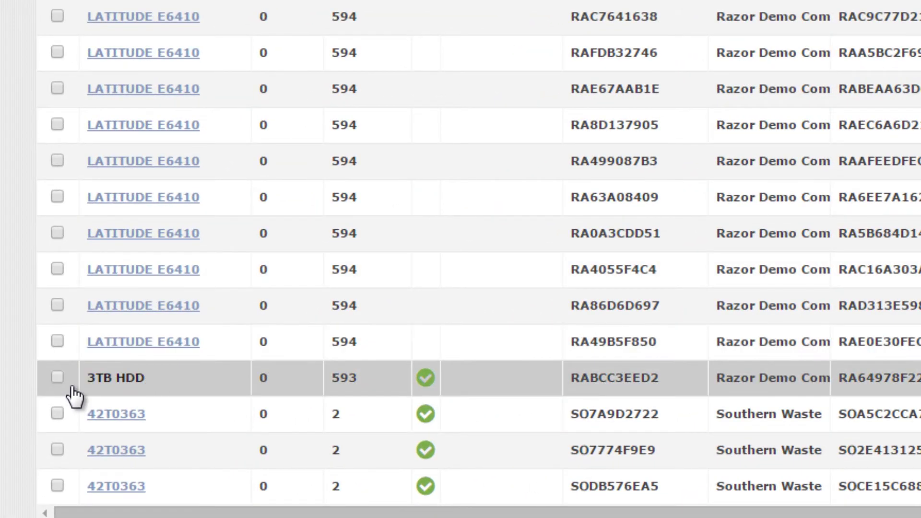
{"action": "left_click", "coordinate": [58, 378]}
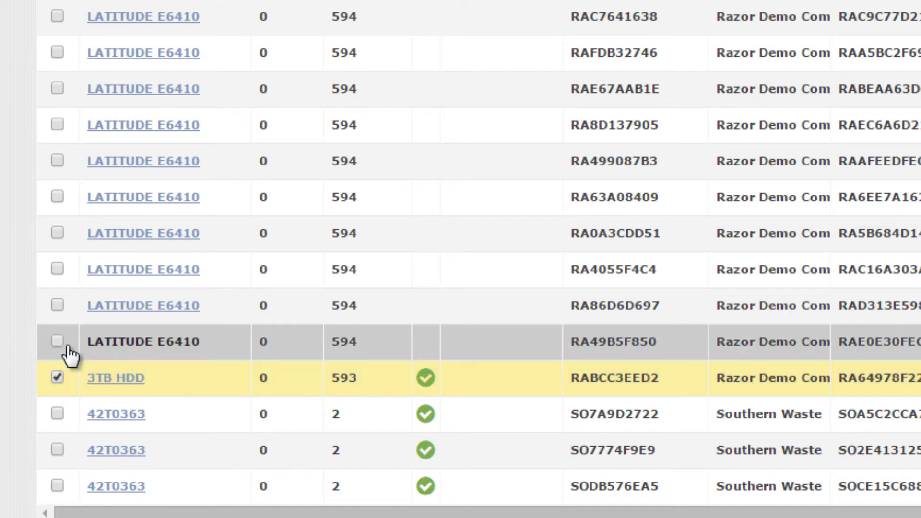
{"action": "left_click", "coordinate": [57, 342]}
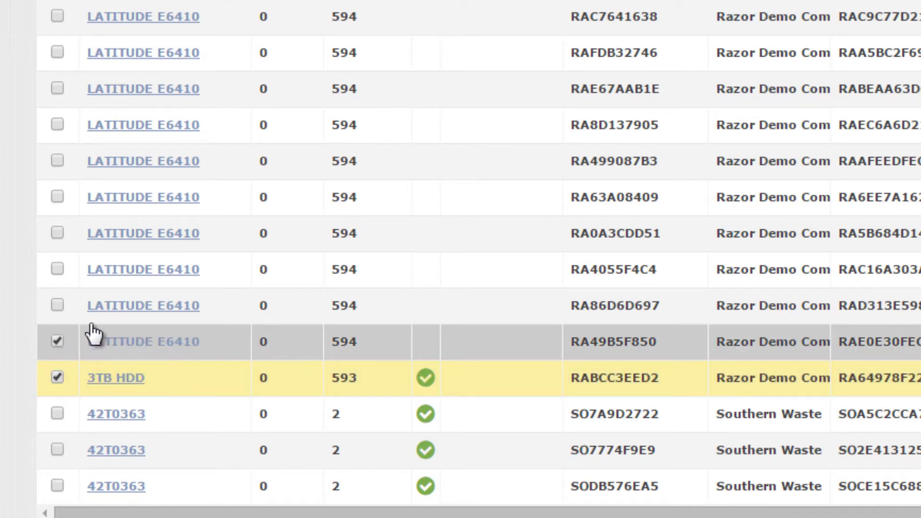
{"action": "scroll", "coordinate": [288, 309], "scroll_direction": "up", "scroll_amount": 10}
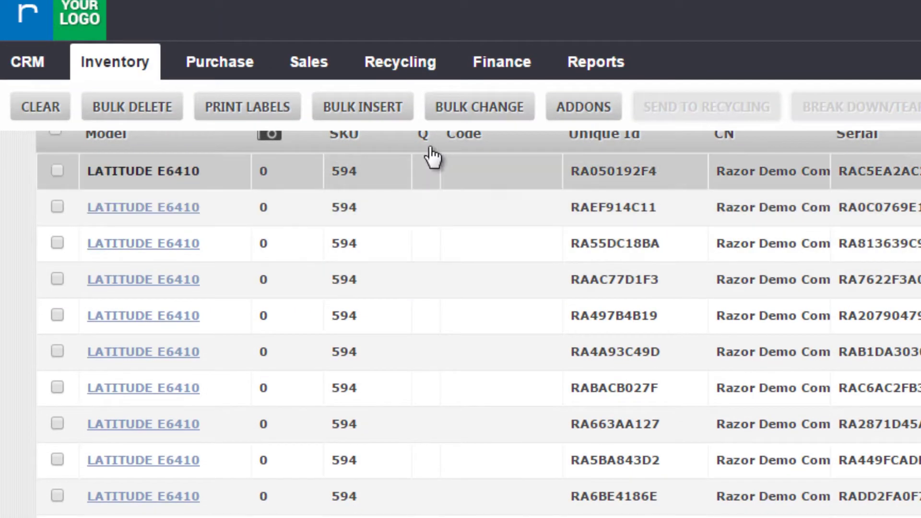
{"action": "left_click", "coordinate": [481, 107]}
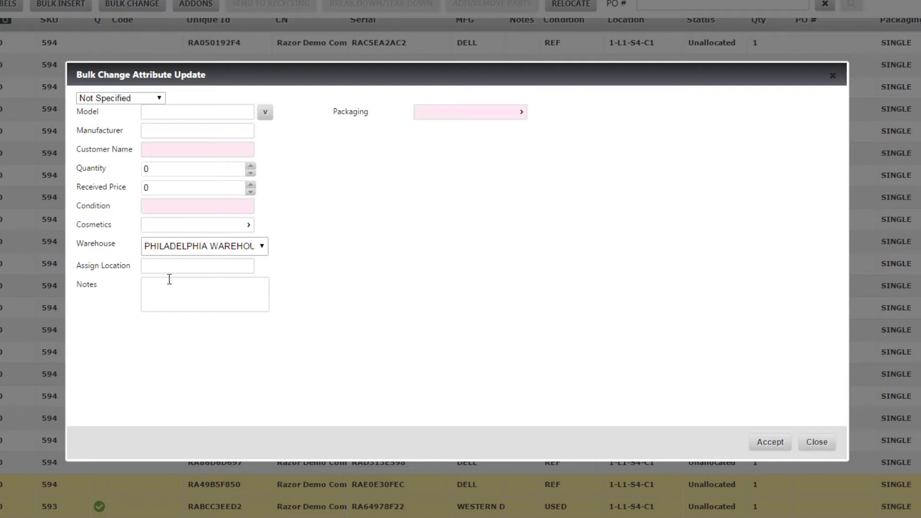
{"action": "left_click", "coordinate": [170, 295]}
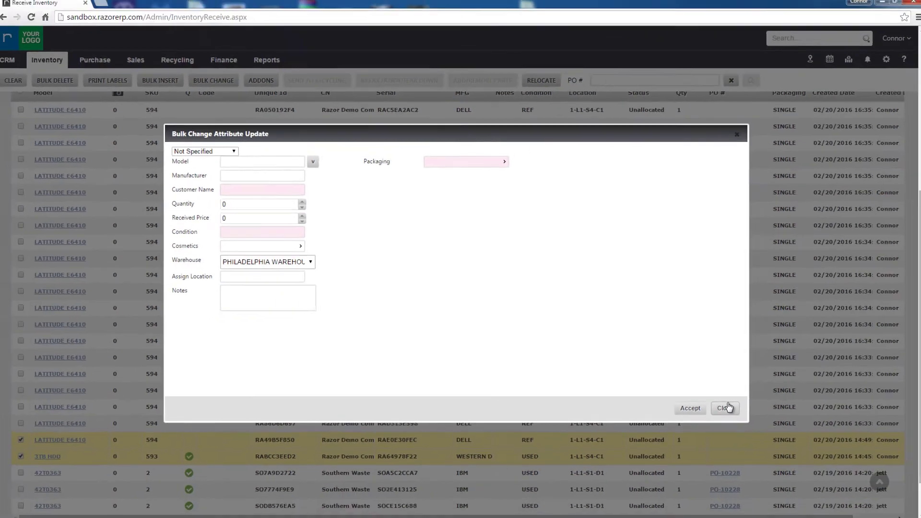
{"action": "left_click", "coordinate": [817, 442]}
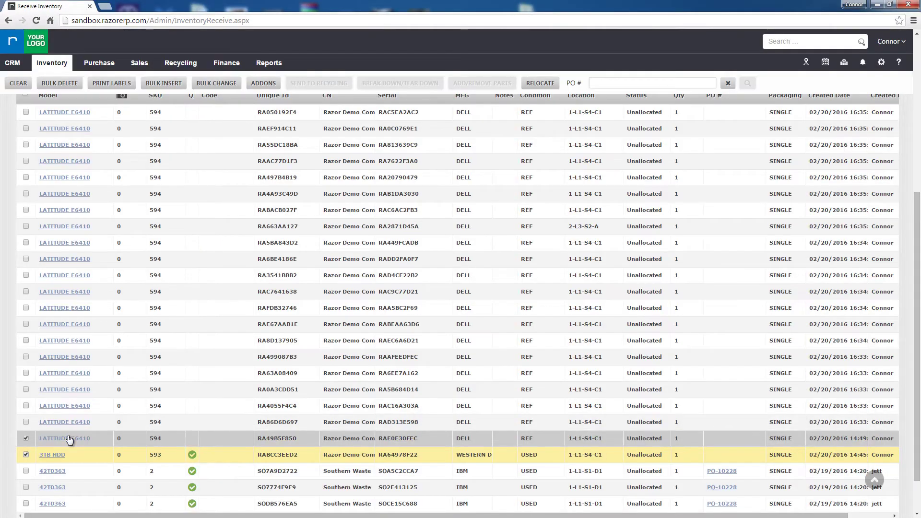
{"action": "left_click", "coordinate": [26, 455]}
{"action": "left_click", "coordinate": [26, 439]}
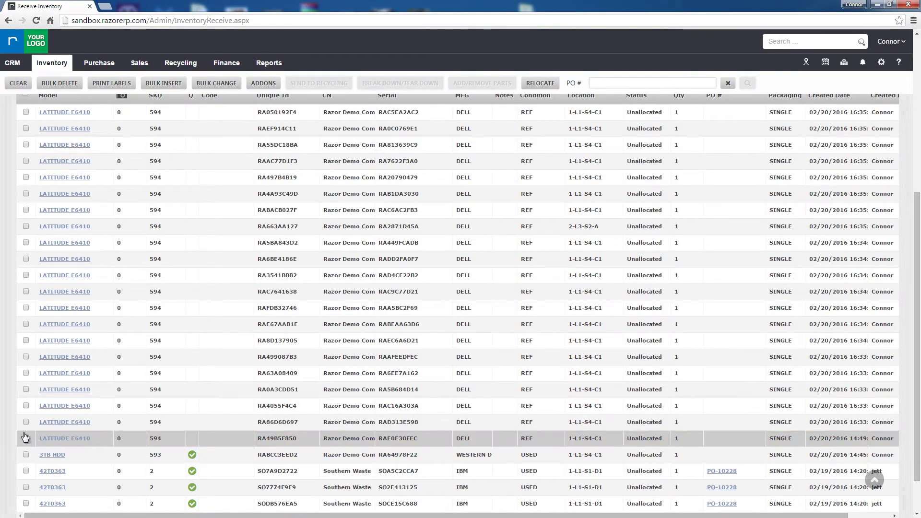
- Select the four LATITUDE E6410 items with unique IDs RA55DC18BA, RABACB027F, RA6BE4186E and RA499087B3
{"action": "scroll", "coordinate": [28, 391], "scroll_direction": "up", "scroll_amount": 1}
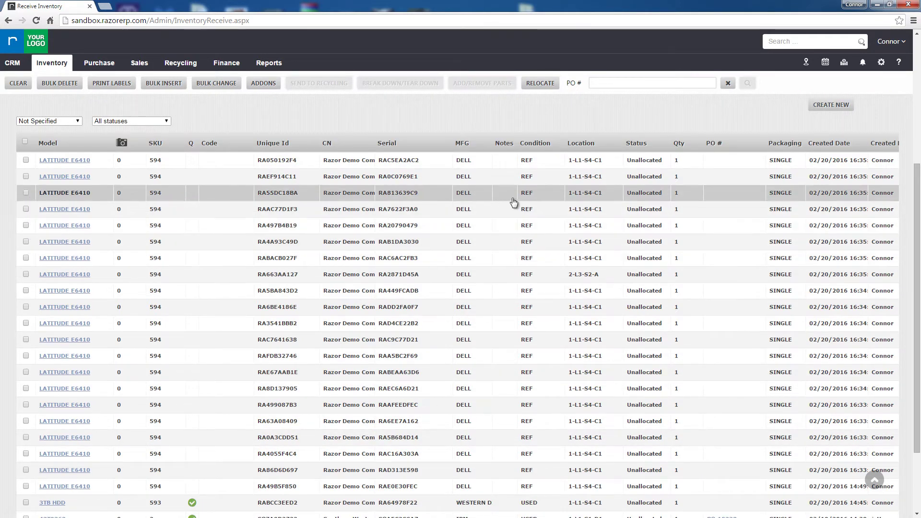
{"action": "left_click", "coordinate": [27, 194]}
{"action": "left_click", "coordinate": [26, 258]}
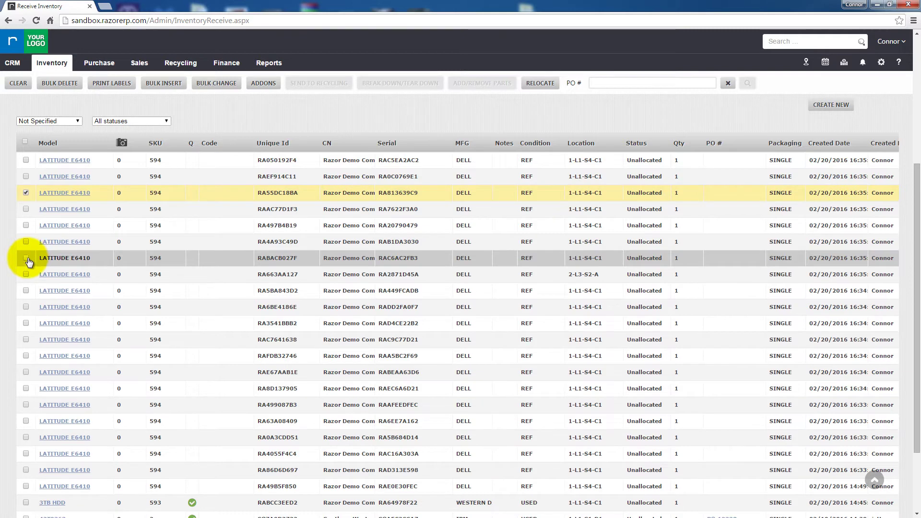
{"action": "left_click", "coordinate": [26, 307]}
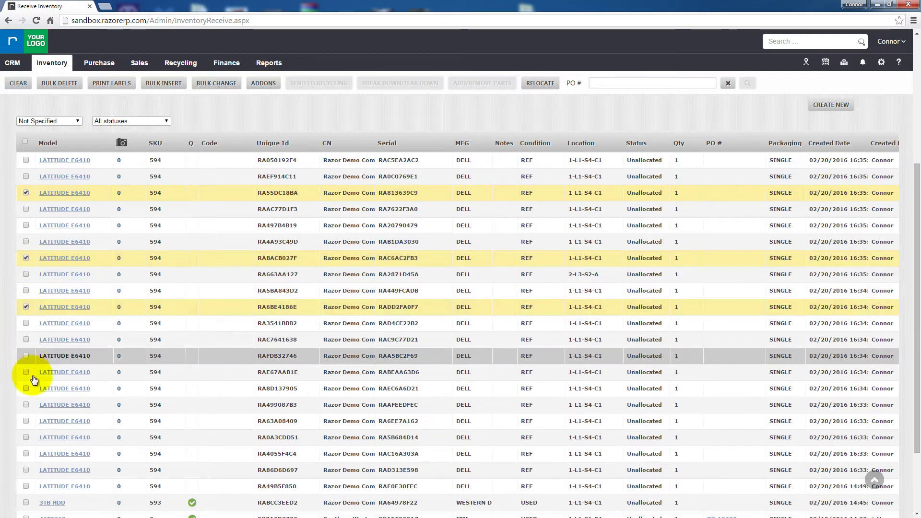
{"action": "left_click", "coordinate": [27, 405]}
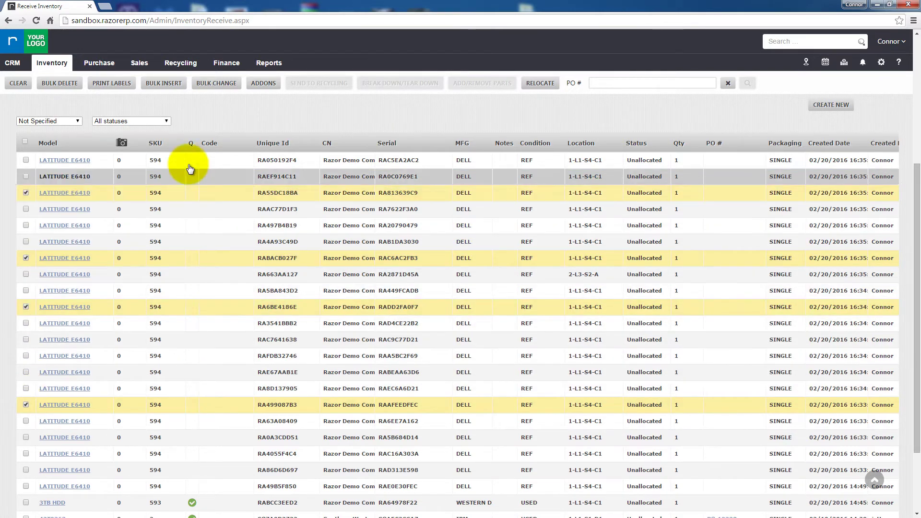
- Start a bulk change of the selected items and set its category to Laptop
{"action": "left_click", "coordinate": [213, 80]}
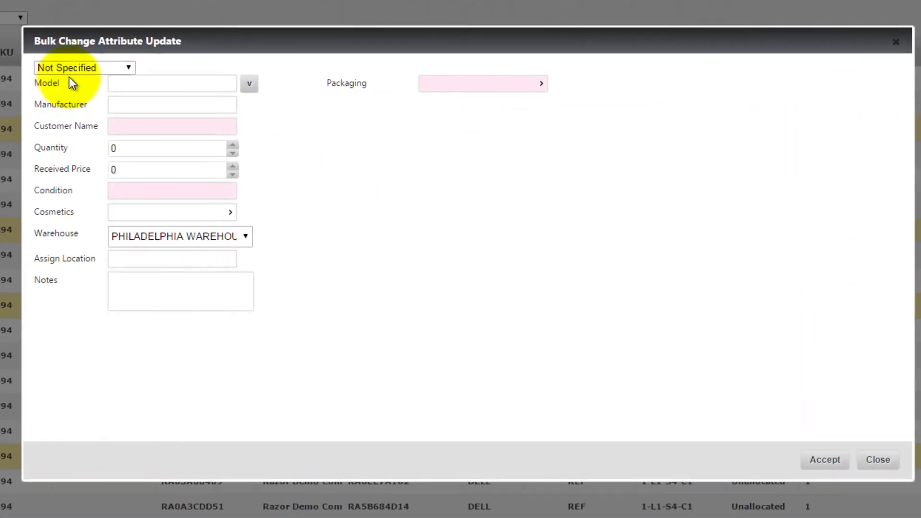
{"action": "left_click", "coordinate": [194, 151]}
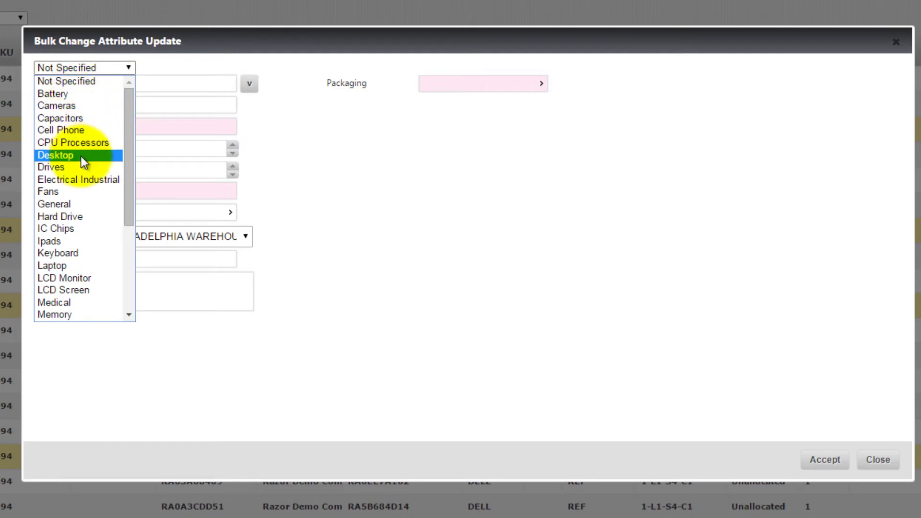
{"action": "left_click", "coordinate": [59, 266]}
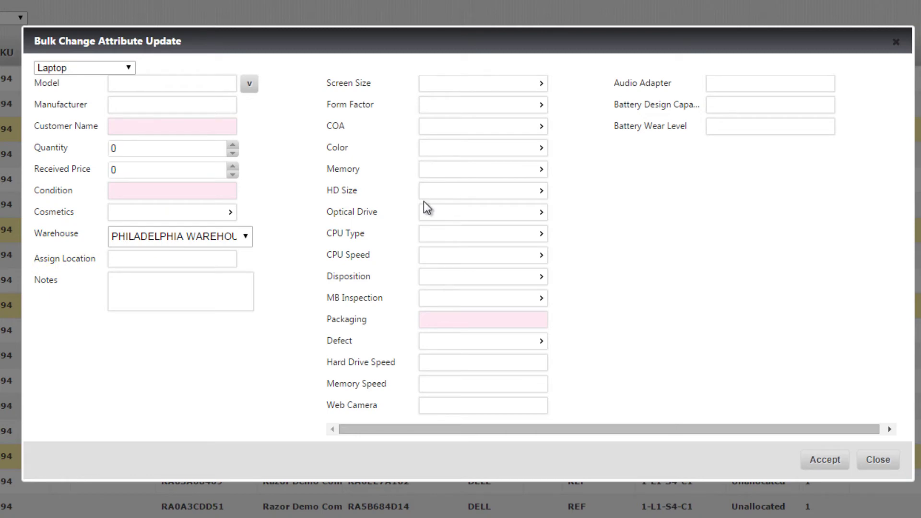
- Set Memory to 2 GB and HD Size to 160 GB in the bulk attribute update
{"action": "left_click", "coordinate": [488, 170]}
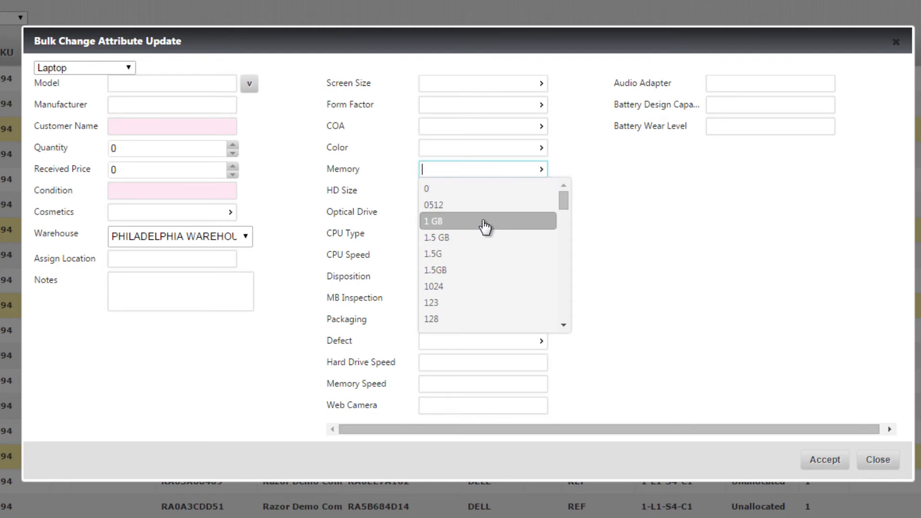
{"action": "scroll", "coordinate": [484, 223], "scroll_direction": "down", "scroll_amount": 2}
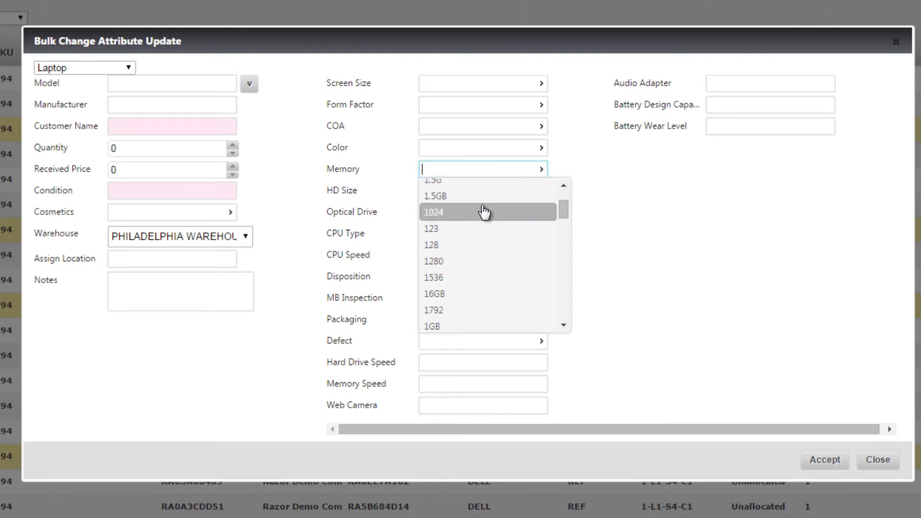
{"action": "type", "text": "2 GB"}
{"action": "left_click", "coordinate": [485, 188]}
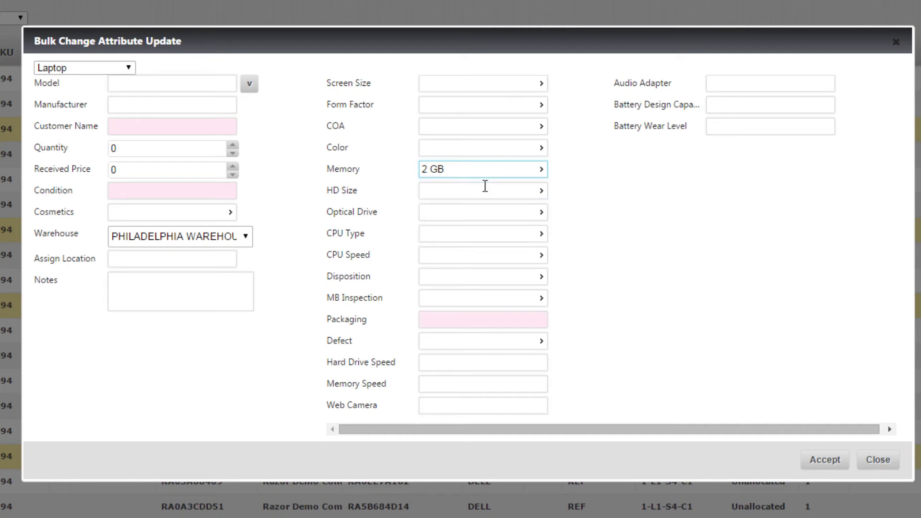
{"action": "left_click", "coordinate": [485, 191]}
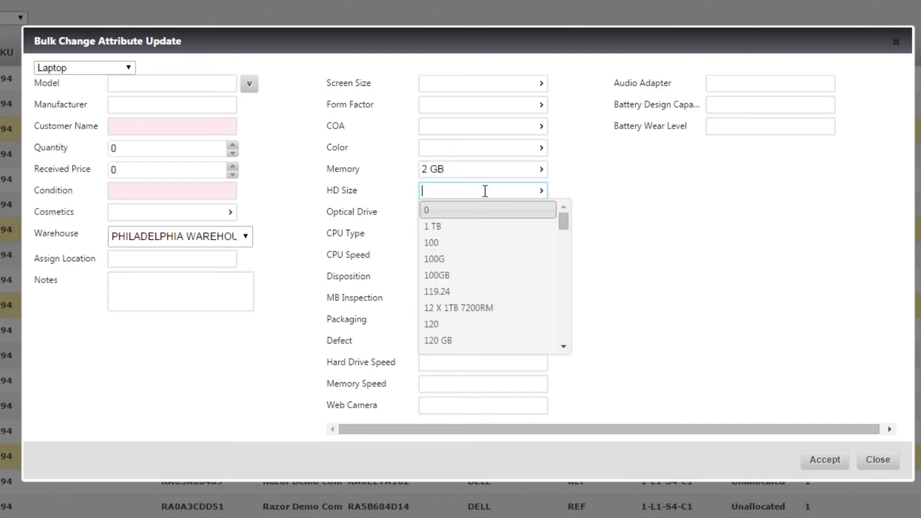
{"action": "type", "text": "1"}
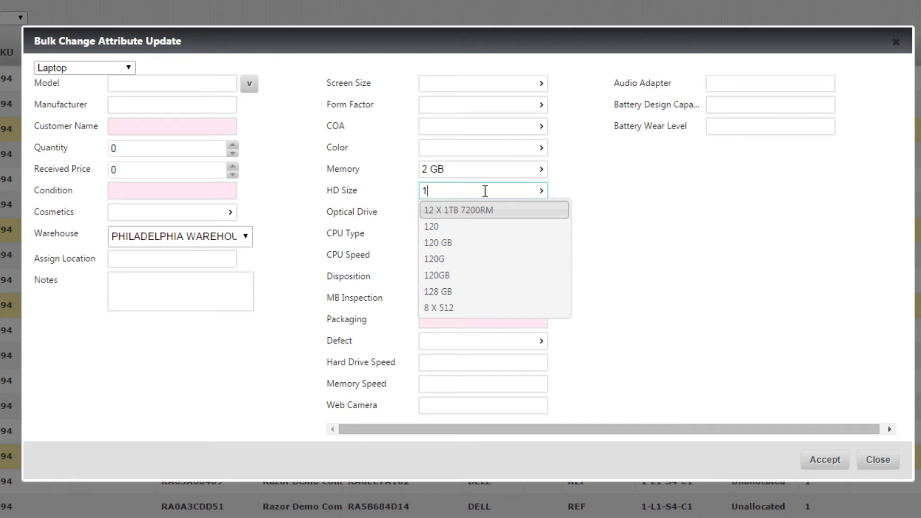
{"action": "type", "text": "20"}
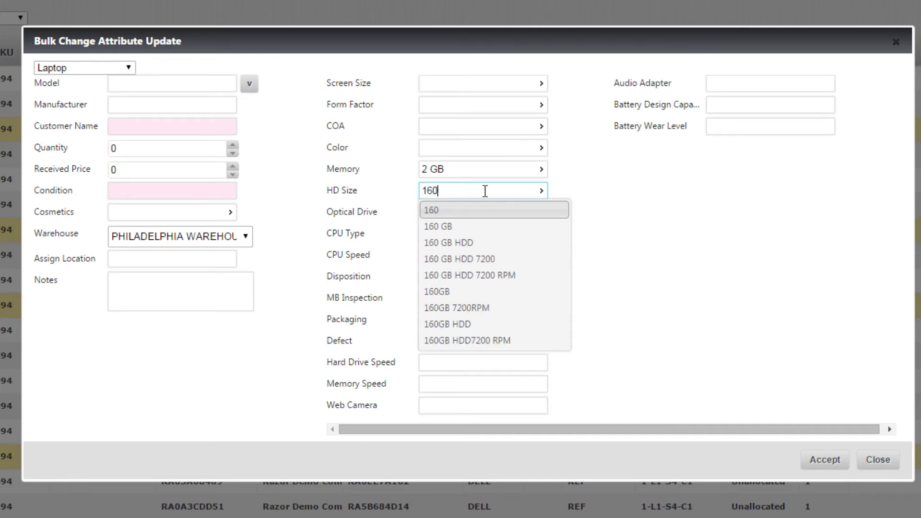
{"action": "left_click", "coordinate": [483, 227]}
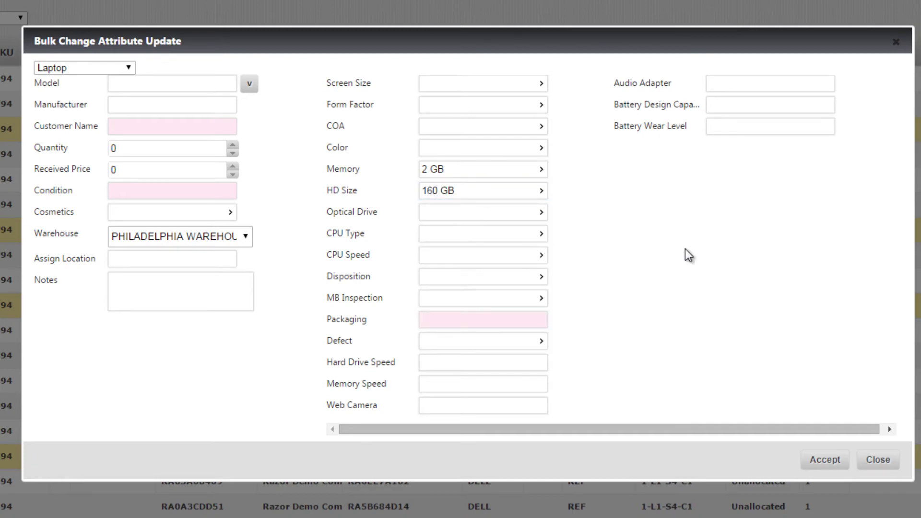
- Show the value management options (Add, Rename, Remove) for the HD Size, CPU Type and Defect attributes
{"action": "left_click", "coordinate": [545, 191]}
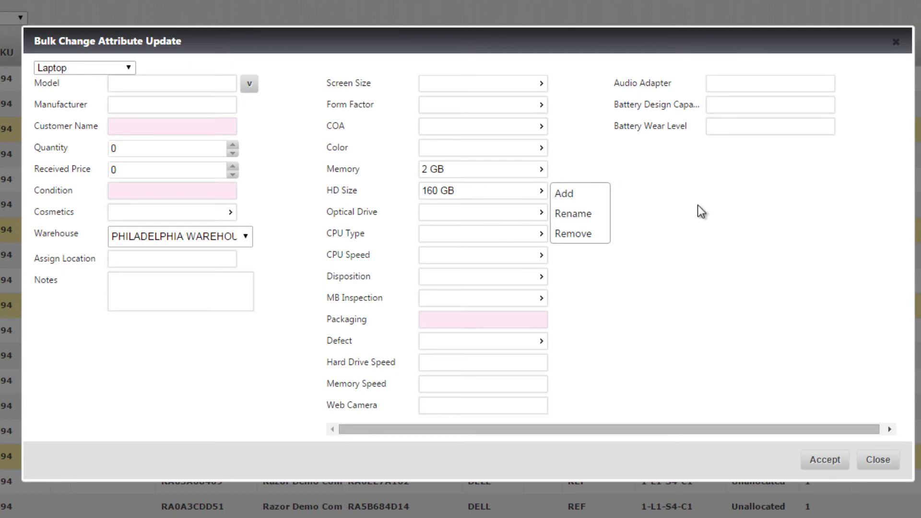
{"action": "left_click", "coordinate": [696, 272]}
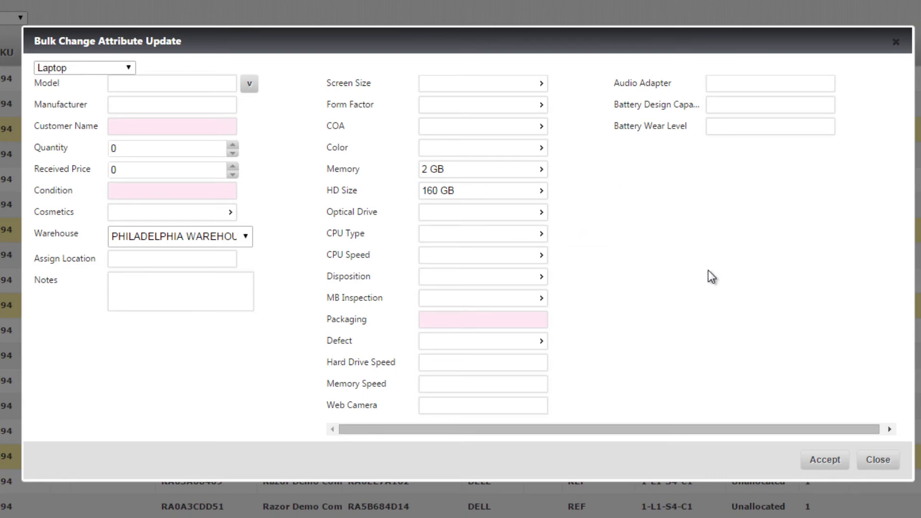
{"action": "left_click", "coordinate": [544, 236]}
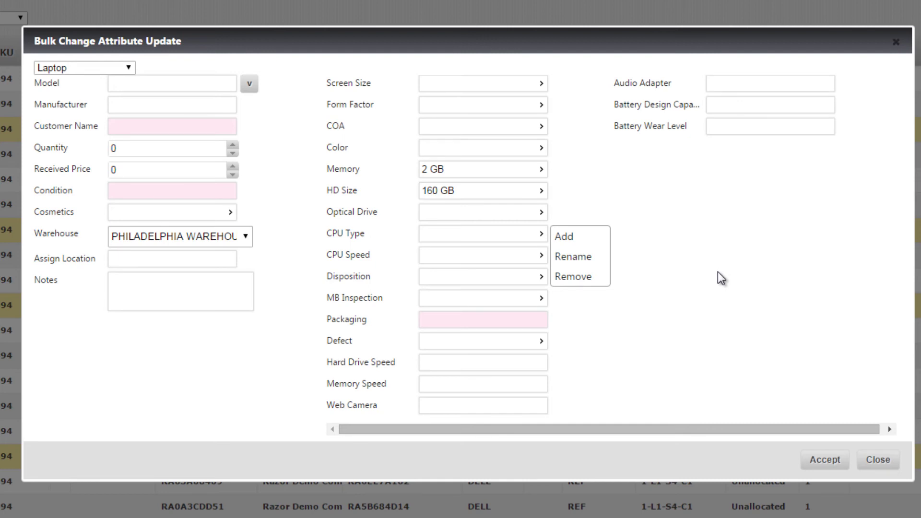
{"action": "left_click", "coordinate": [542, 342]}
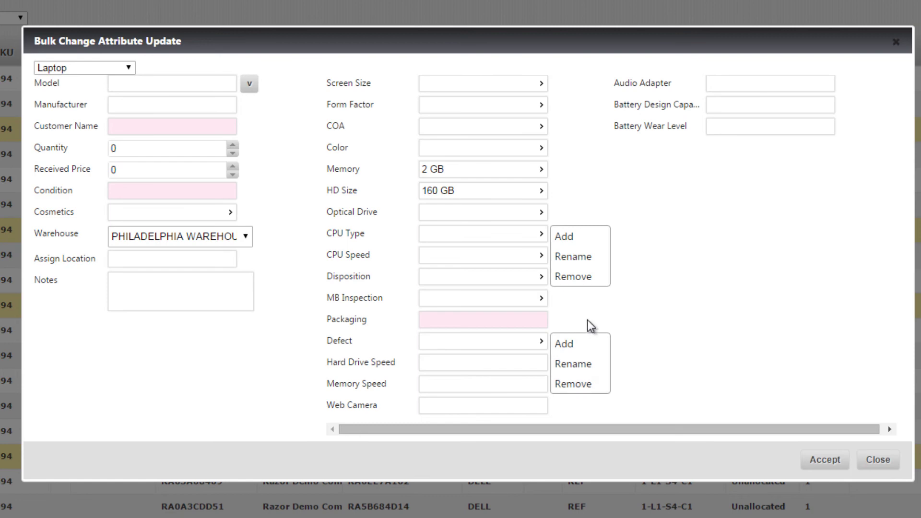
{"action": "left_click", "coordinate": [710, 316]}
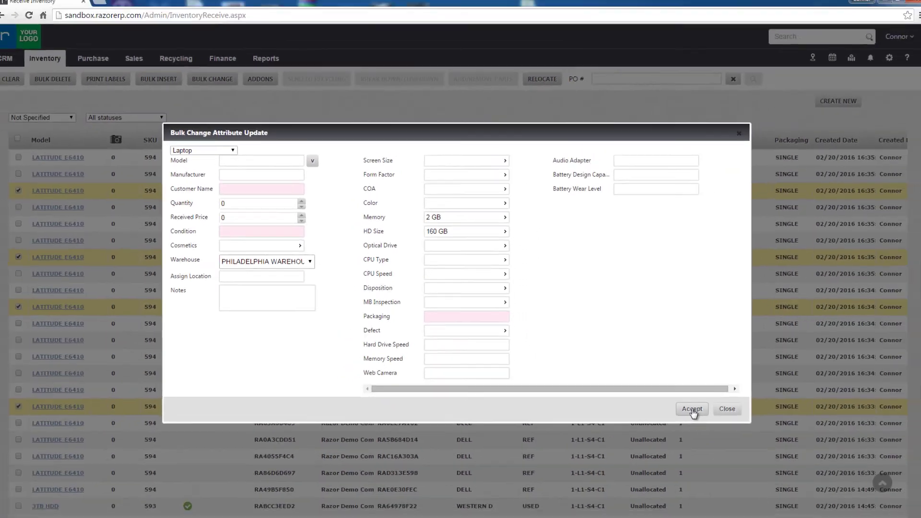
- Apply the bulk update and open item RA55DC18BA to check its Memory and HD Size
{"action": "left_click", "coordinate": [692, 409]}
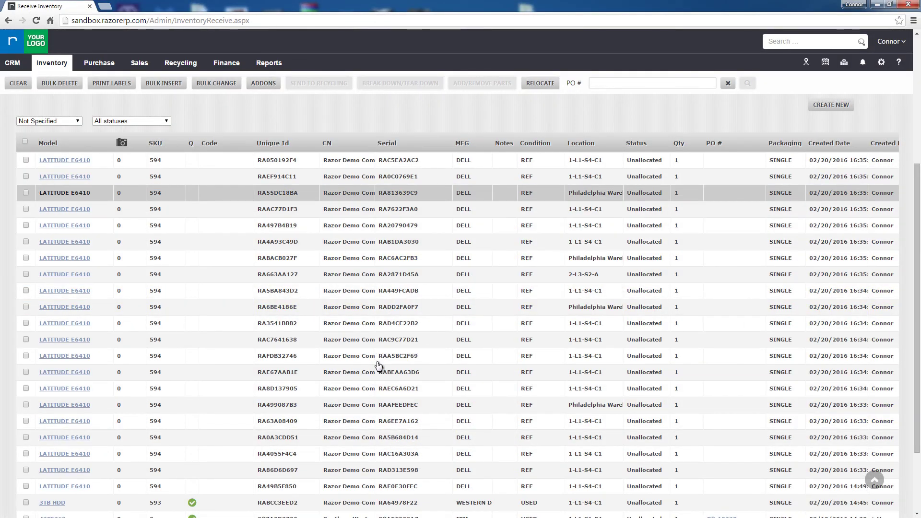
{"action": "left_click", "coordinate": [353, 193]}
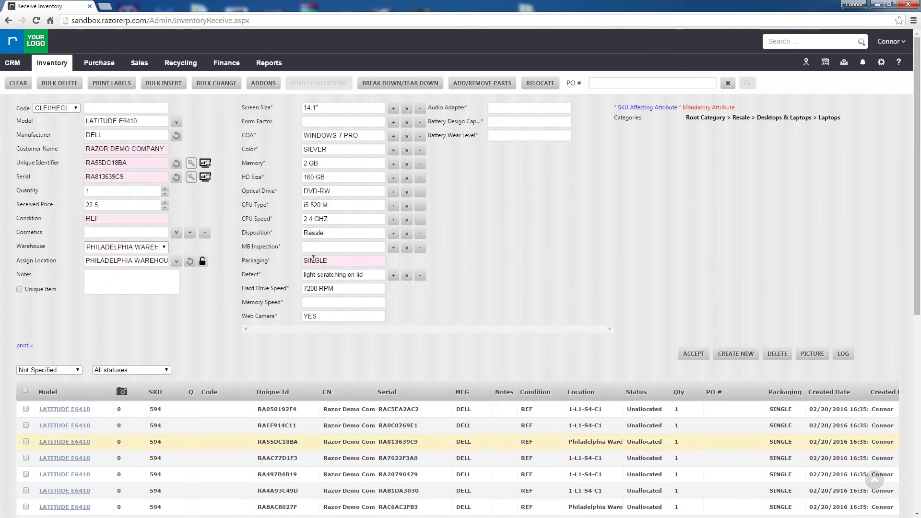
{"action": "left_click", "coordinate": [305, 164]}
{"action": "key", "text": "Tab"}
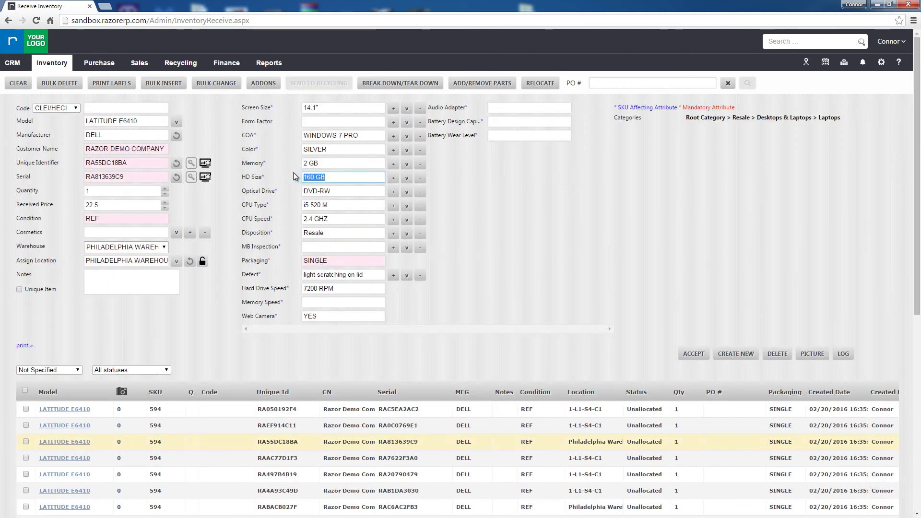
- Open the unchanged item RAEF914C11 and compare its Memory and HD Size
{"action": "left_click", "coordinate": [597, 429]}
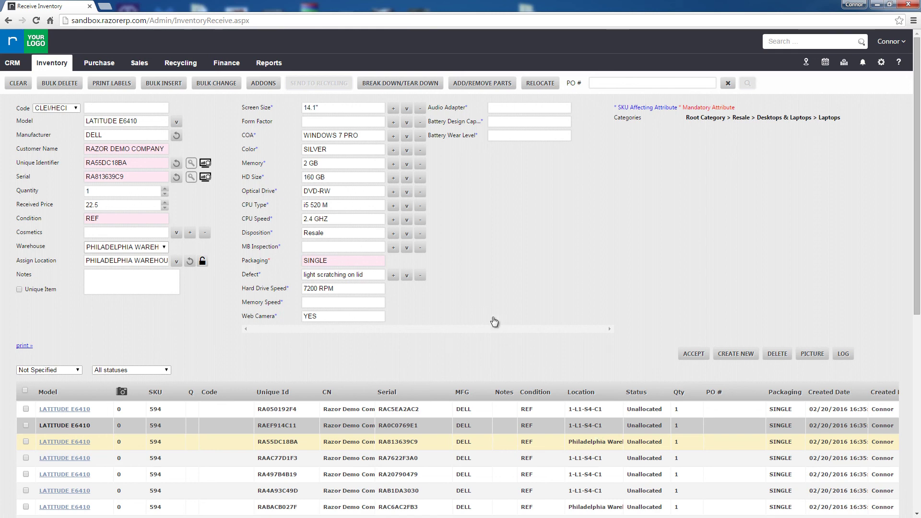
{"action": "left_click", "coordinate": [304, 164]}
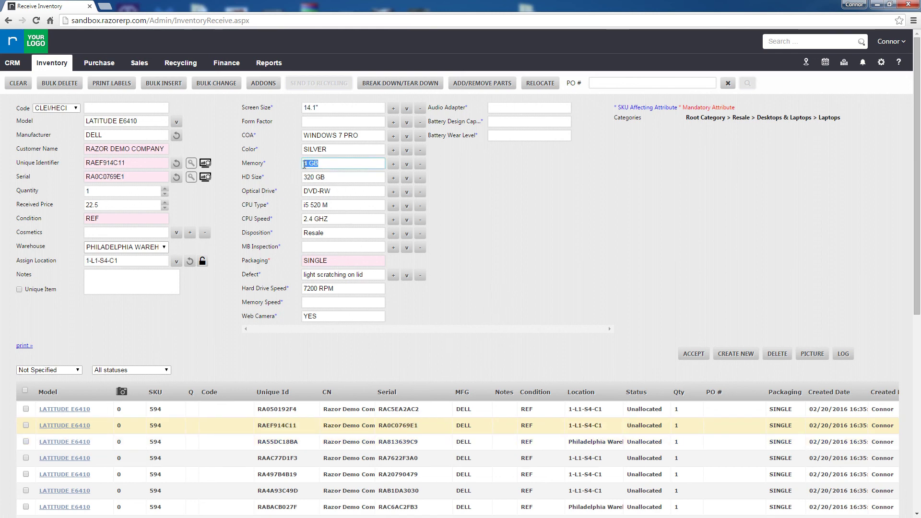
{"action": "left_click", "coordinate": [334, 177]}
{"action": "left_click", "coordinate": [290, 169]}
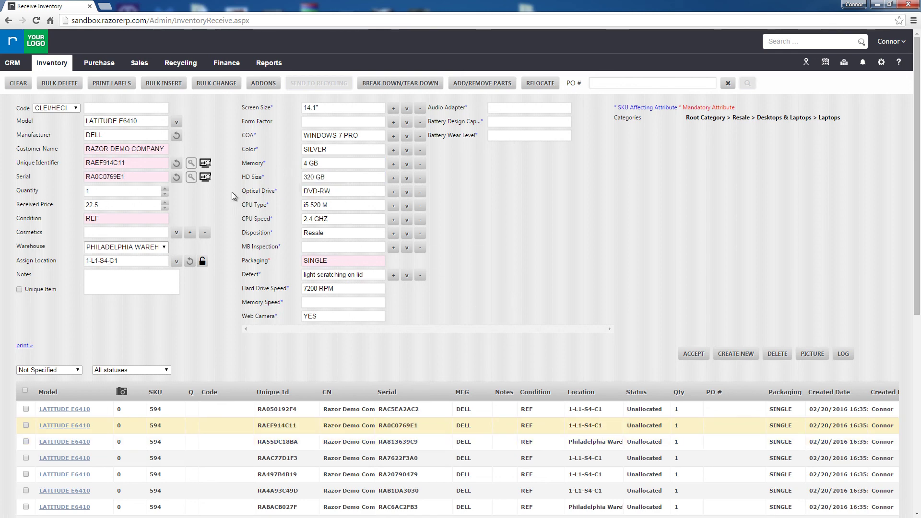